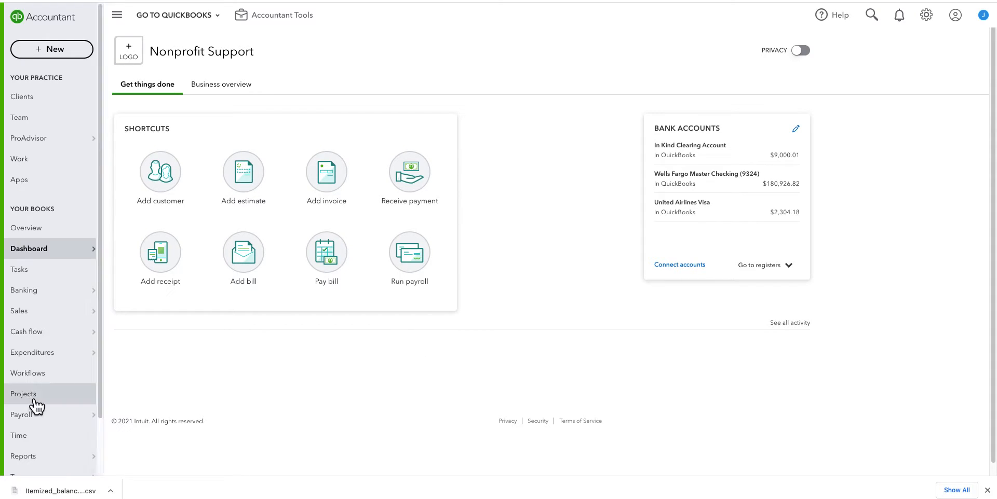
Start a new project in the projects list and name it "grant name".
click(70, 400)
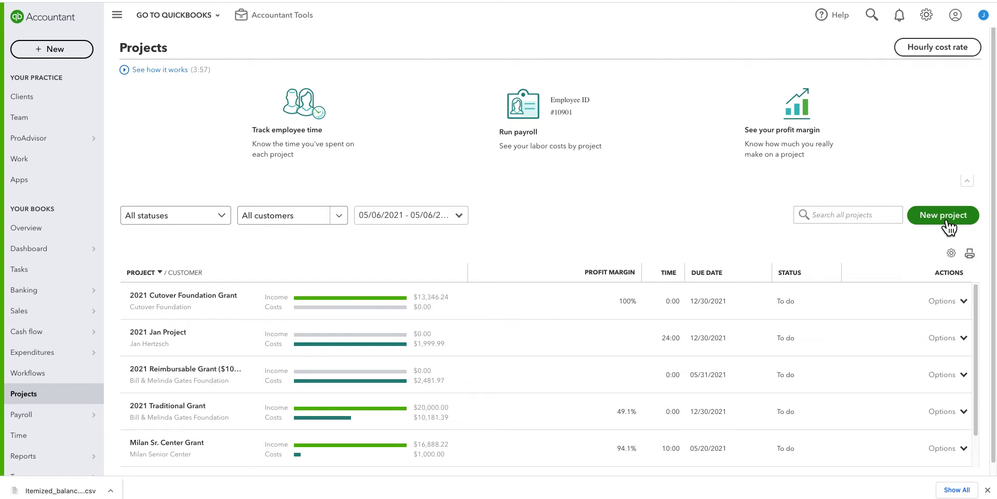
click(942, 214)
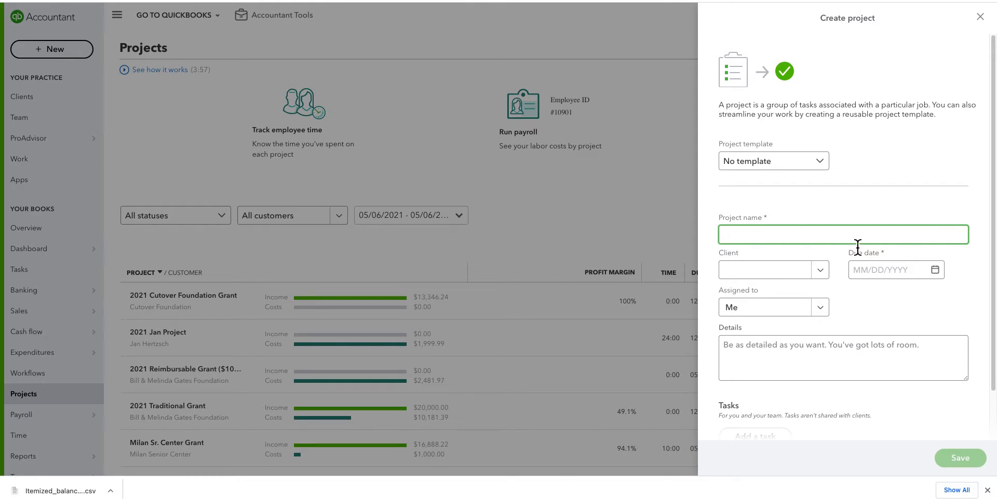
text(grrn)
key(BackSpace)
key(BackSpace)
text(nat)
key(BackSpace)
key(BackSpace)
key(BackSpace)
text(ant name)
Choose Bill & Melinda Gates Foundation as the new project's client and discard the project without saving.
click(779, 275)
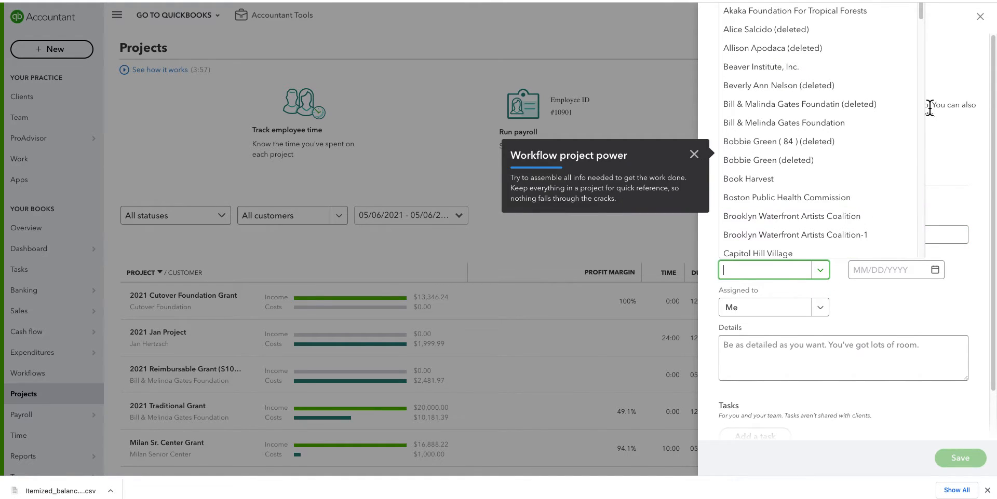
click(695, 155)
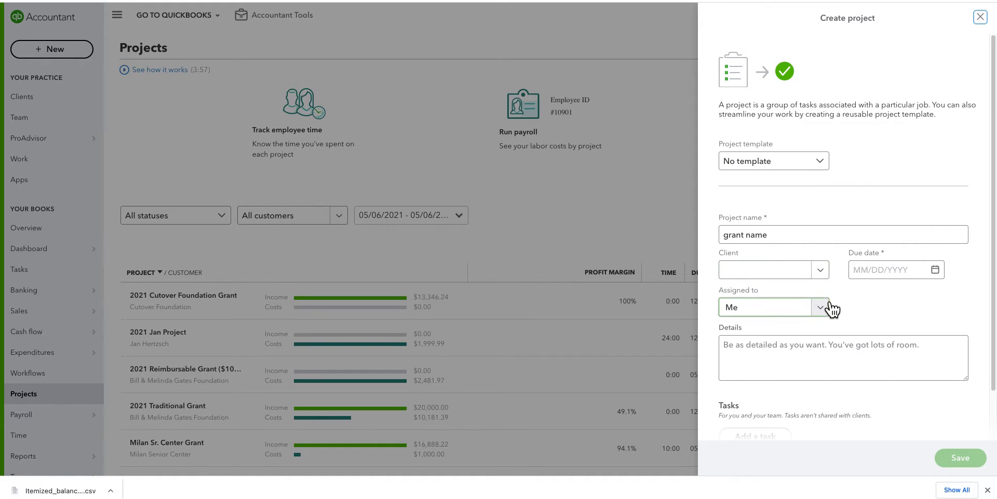
click(822, 276)
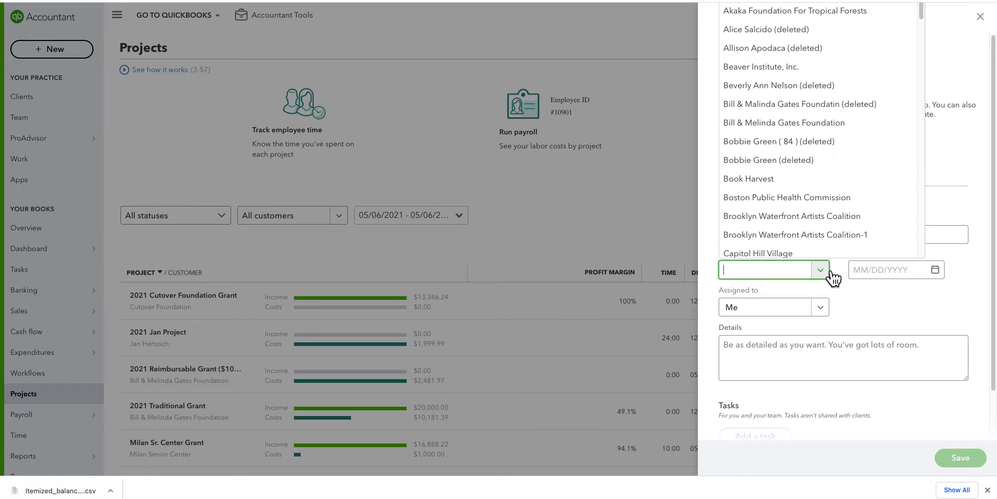
click(922, 23)
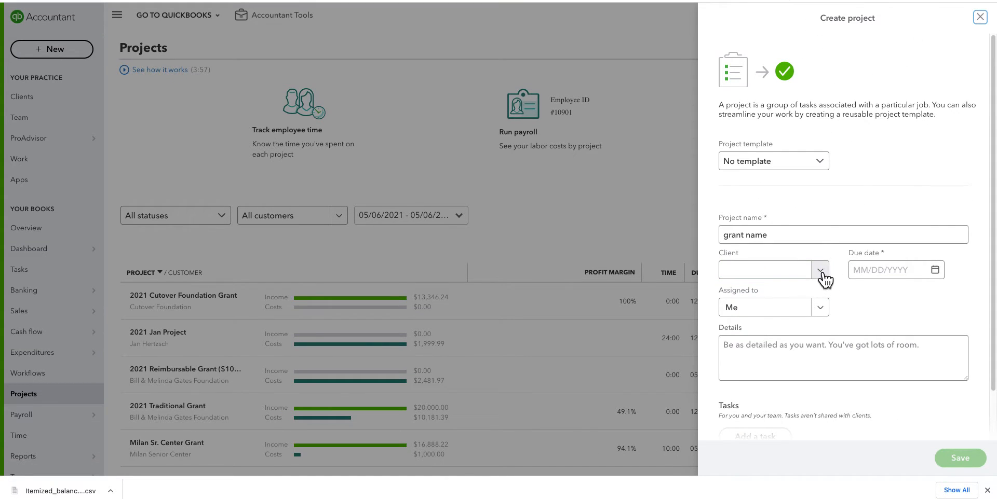
click(804, 280)
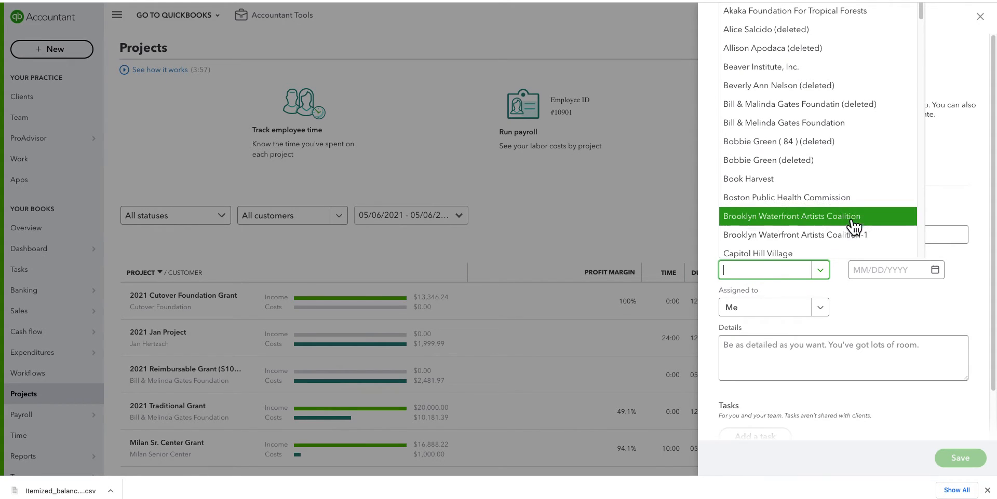
click(830, 130)
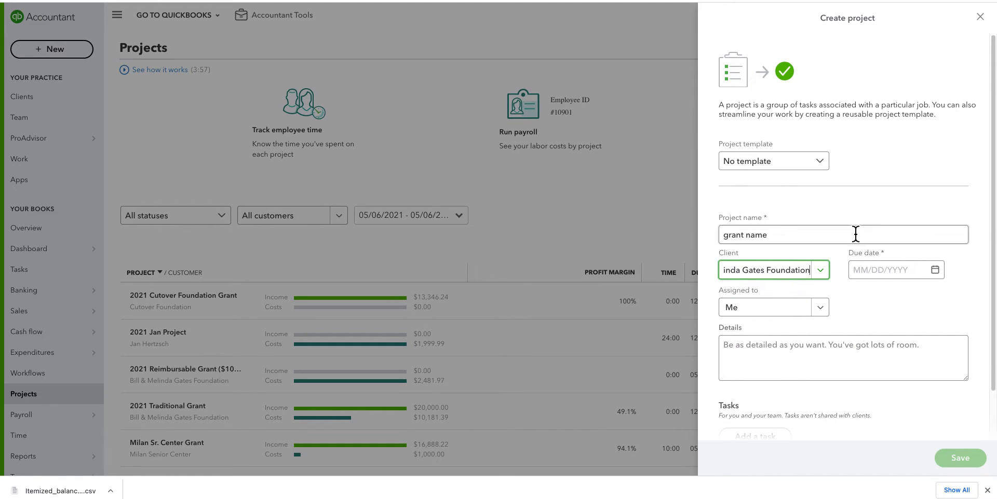
click(983, 21)
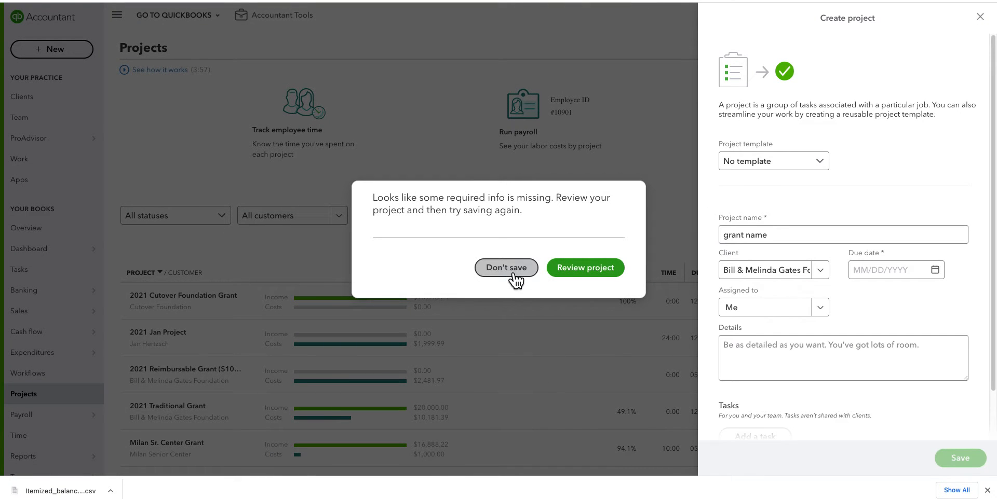
click(507, 281)
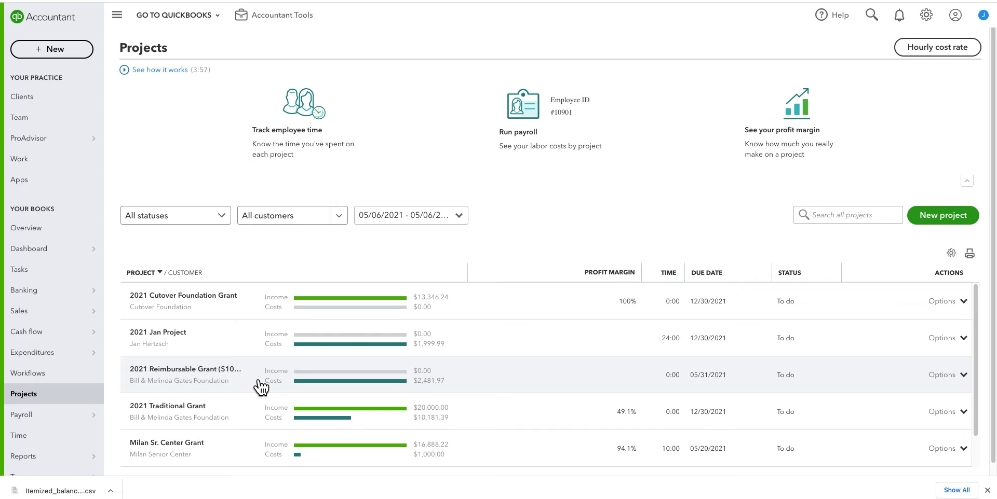
Open the 2021 Traditional Grant project, review the project name and funder in its edit form, and close the form unchanged.
click(154, 410)
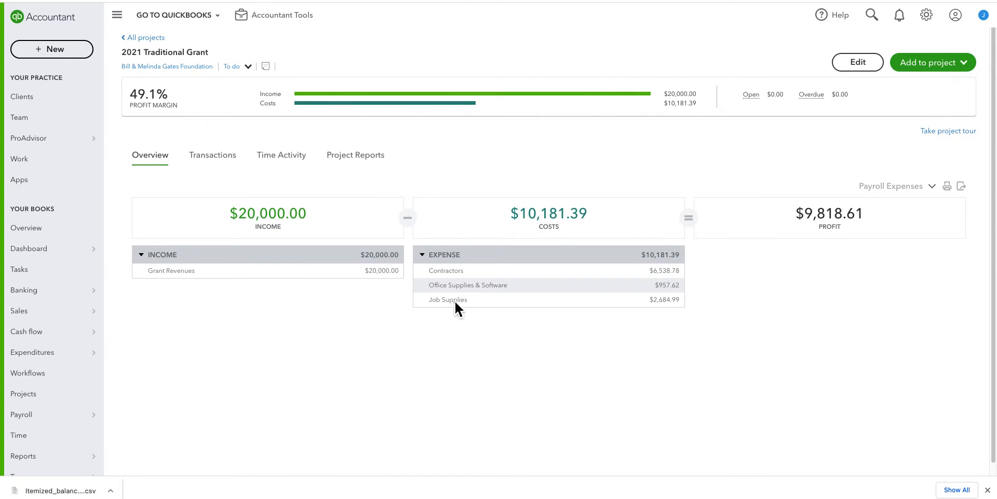
click(867, 72)
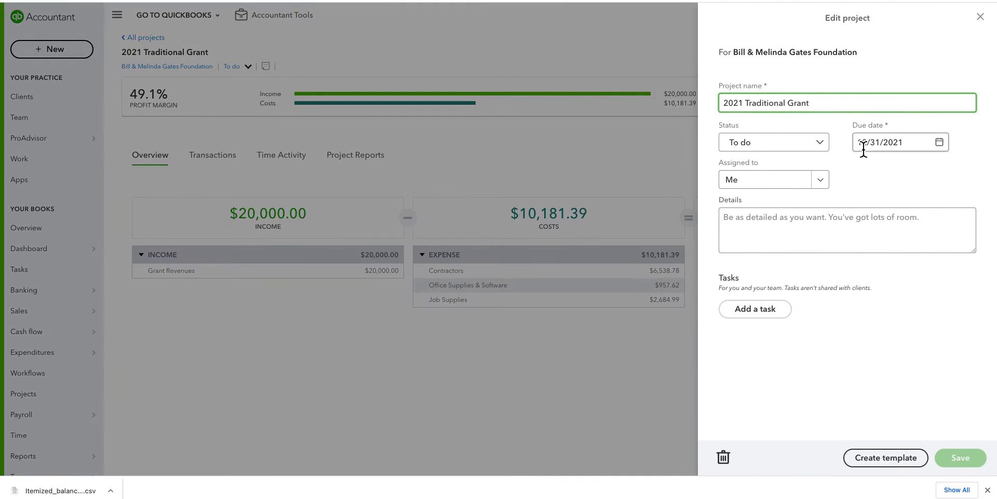
drag(829, 109, 719, 104)
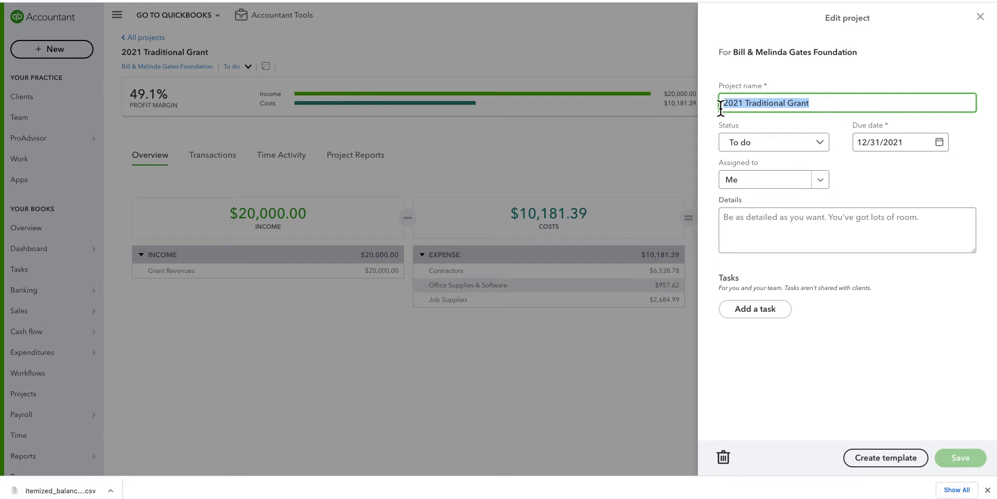
drag(869, 49, 738, 53)
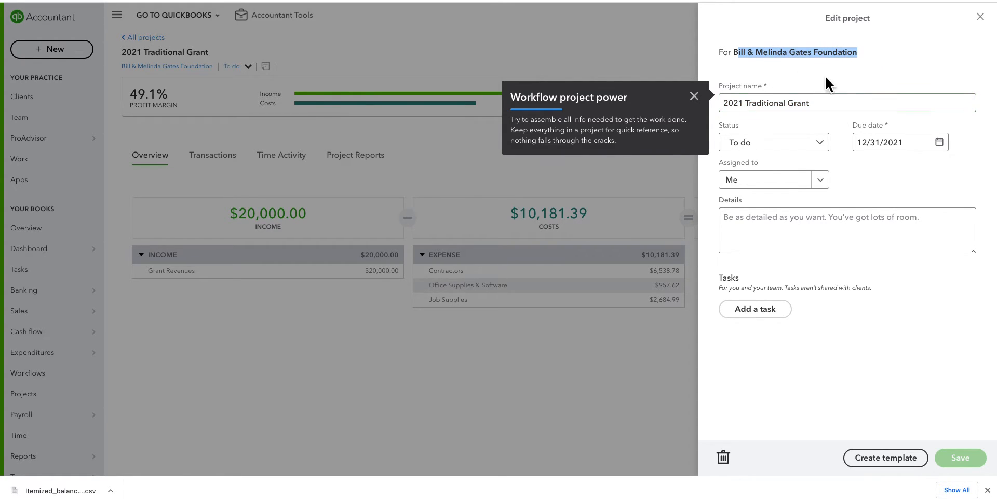
click(853, 77)
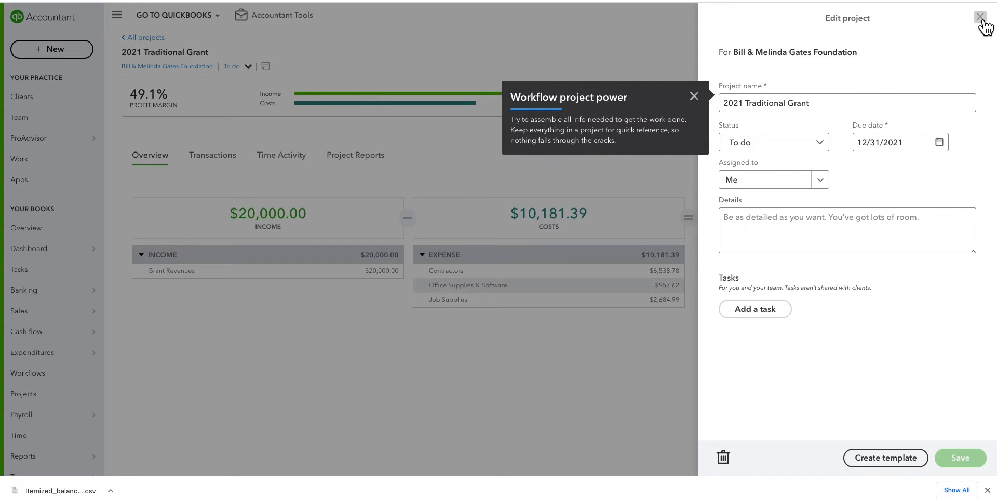
click(980, 17)
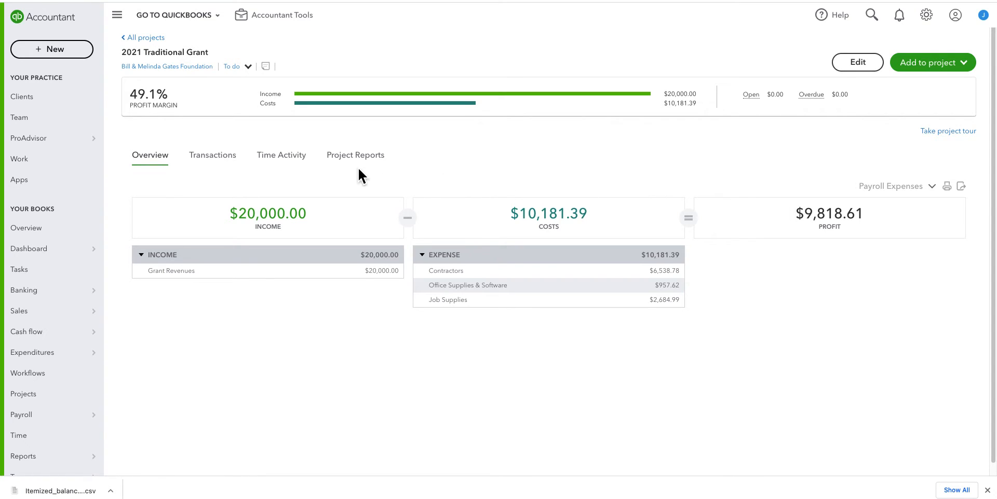
View the Bill & Melinda Gates Foundation donor record and return to the 2021 Traditional Grant project.
click(197, 69)
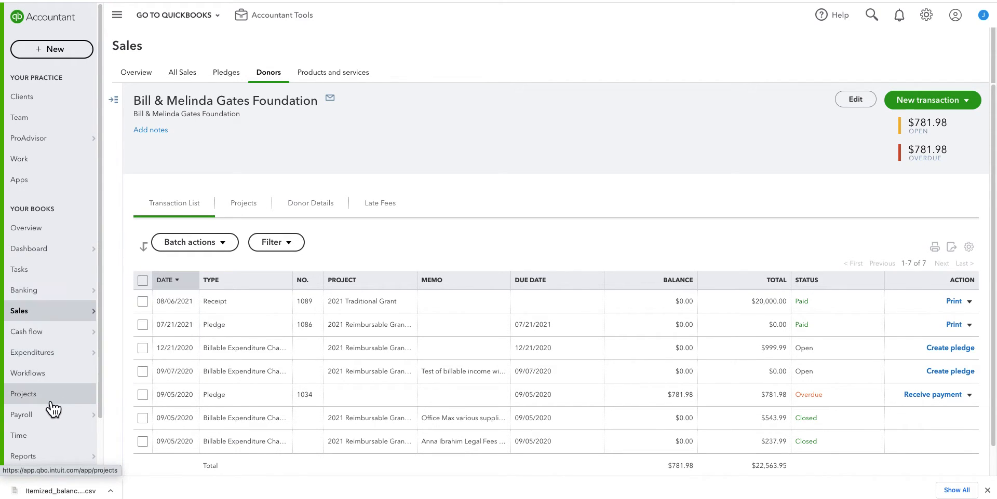
click(70, 404)
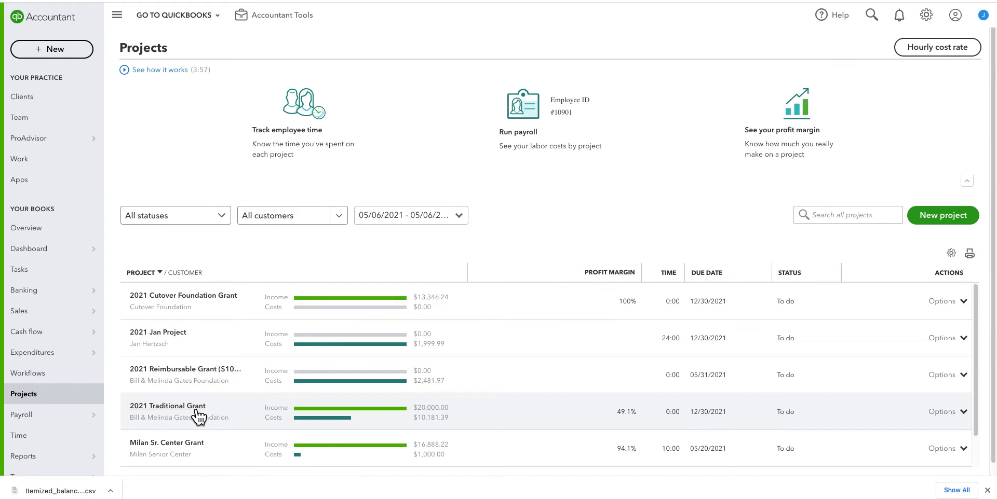
click(194, 413)
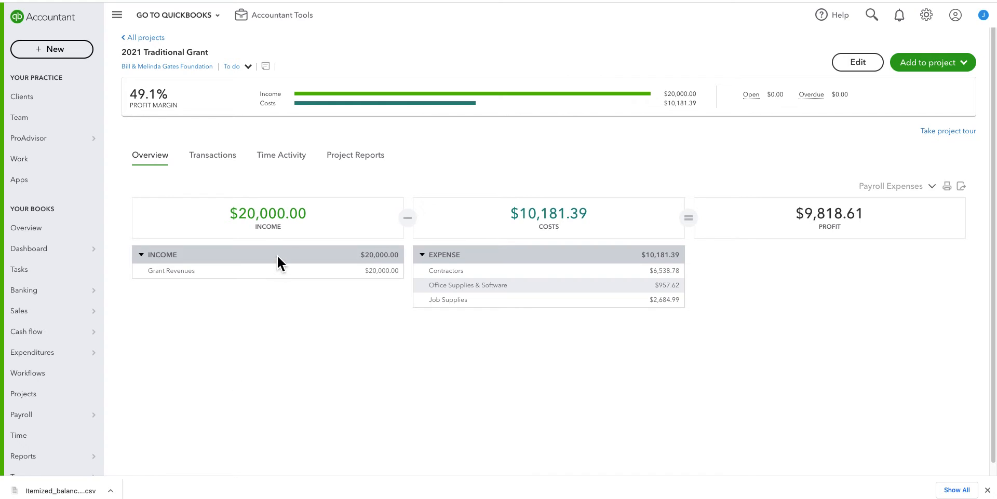
Open the project profitability report for the 2021 Traditional Grant and review its revenue and expenditure lines.
click(372, 165)
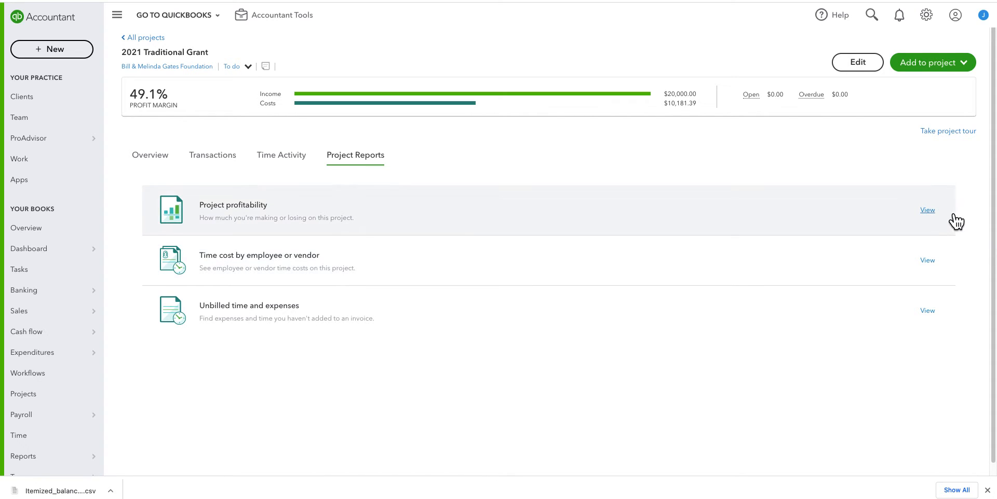
click(927, 210)
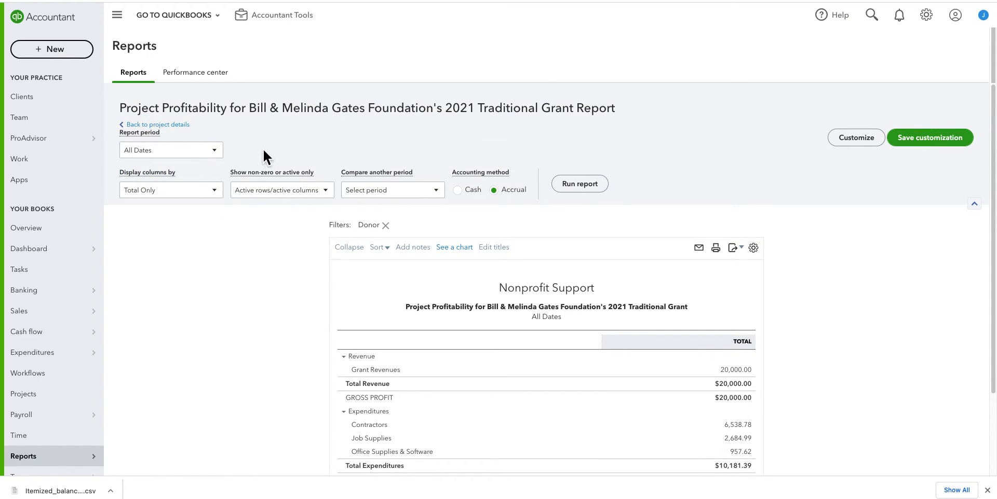
scroll(239, 275, down, 2)
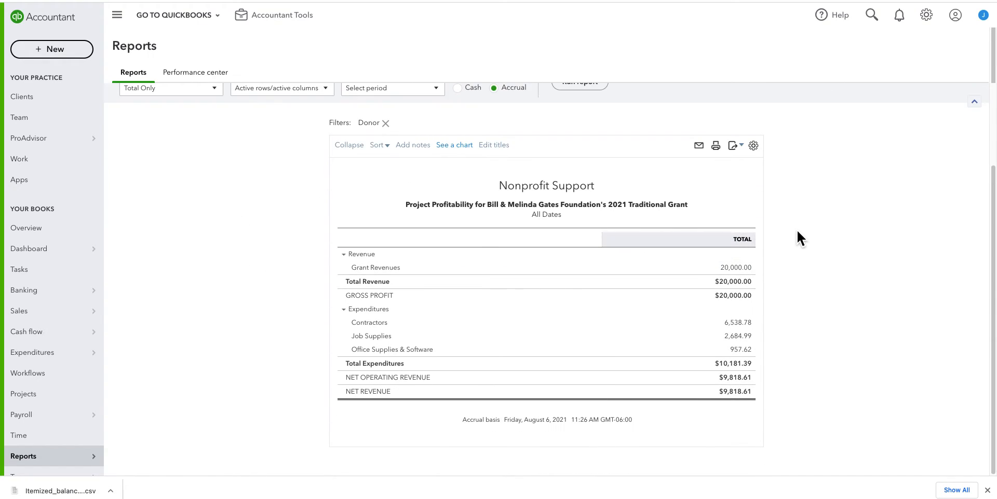
scroll(319, 237, up, 2)
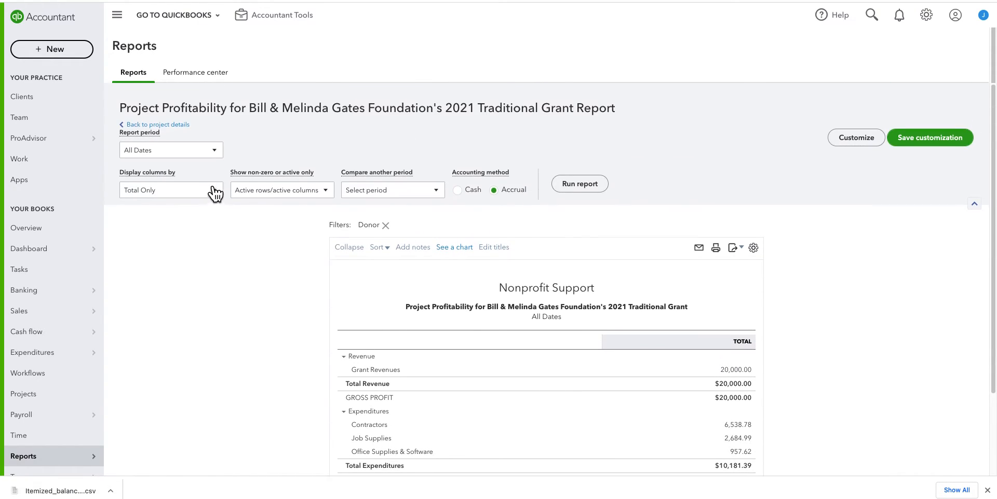
scroll(704, 243, down, 2)
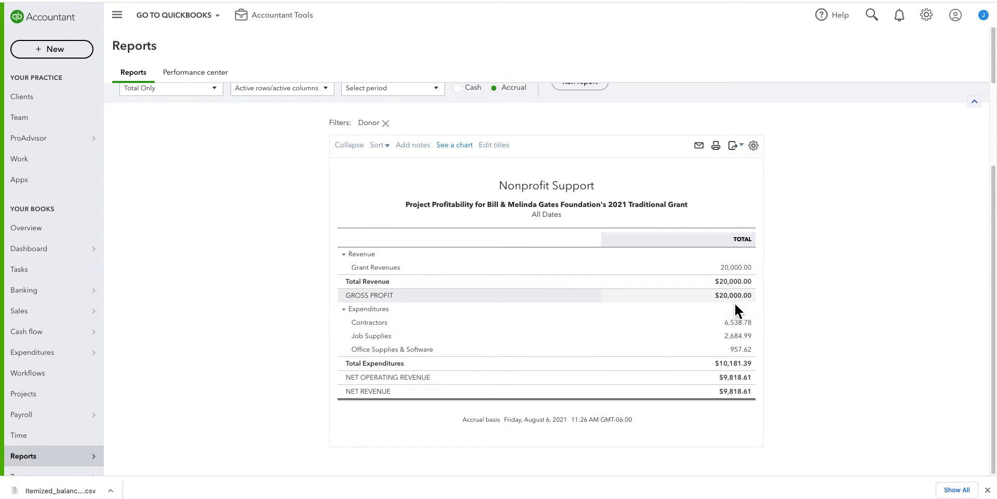
Drill down from Grant Revenues to its sales receipt, examine the project options in the donor list, and close the receipt unchanged.
click(742, 270)
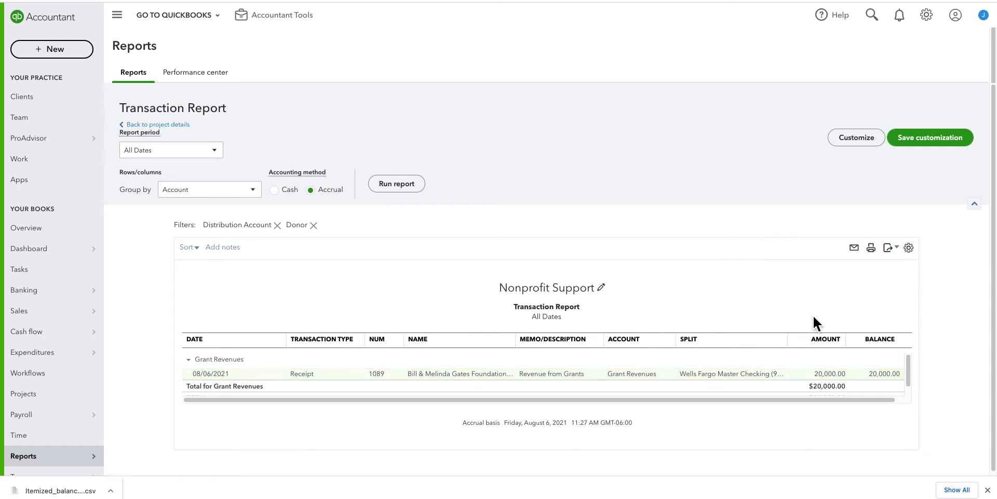
click(884, 375)
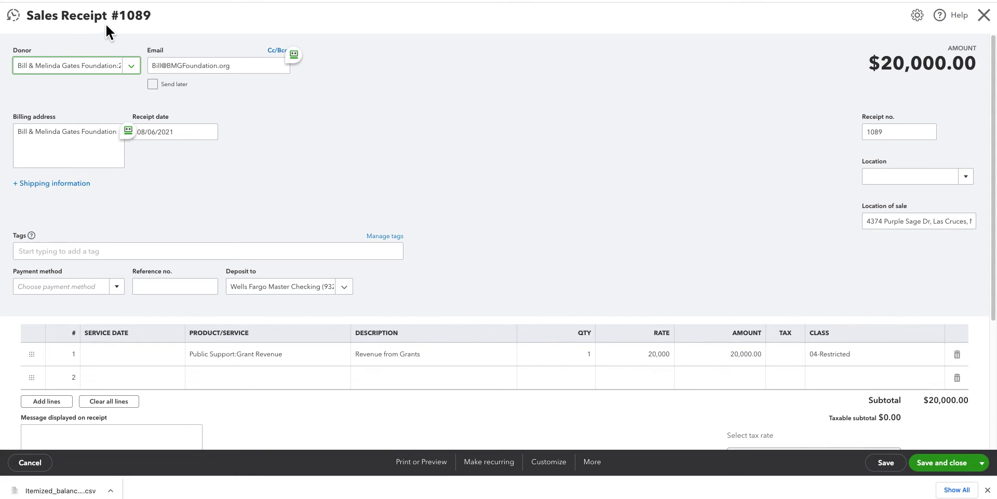
click(136, 69)
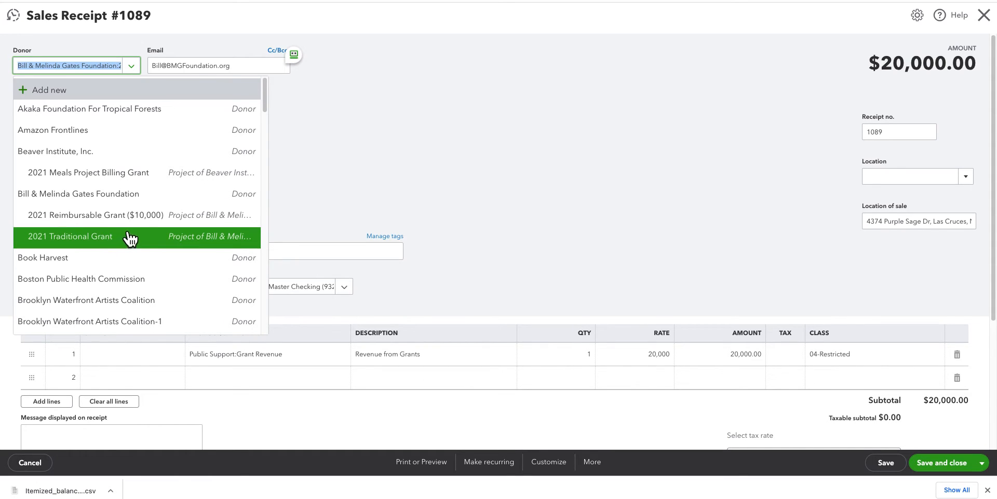
click(372, 182)
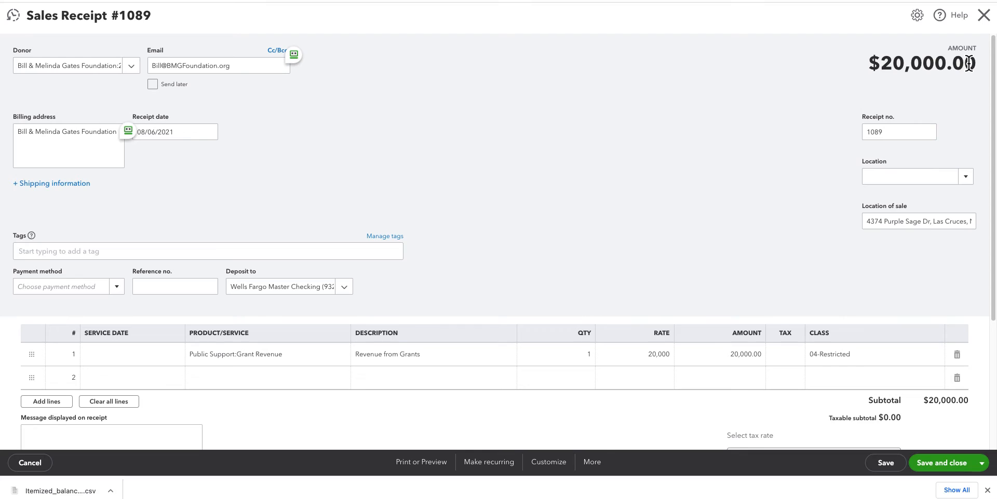
click(984, 16)
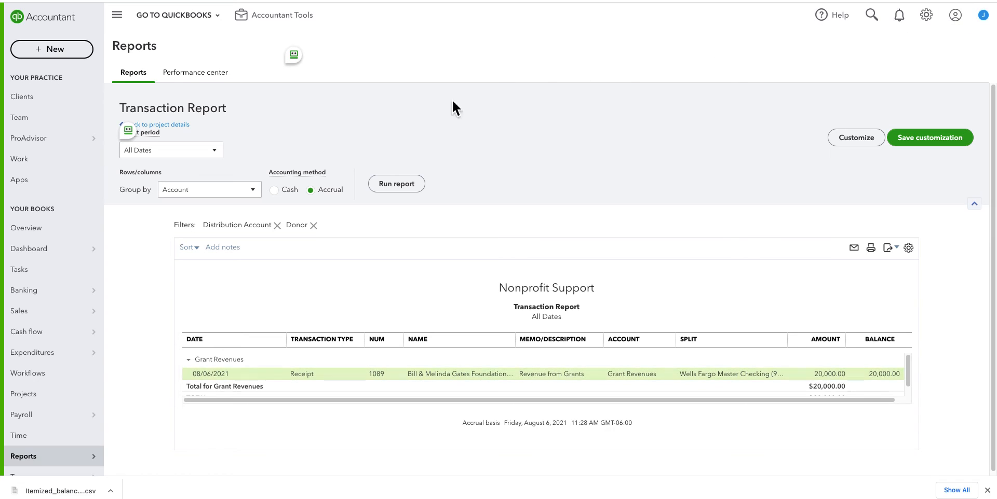
Return from the transaction report to the project details and reopen the project profitability report.
click(172, 123)
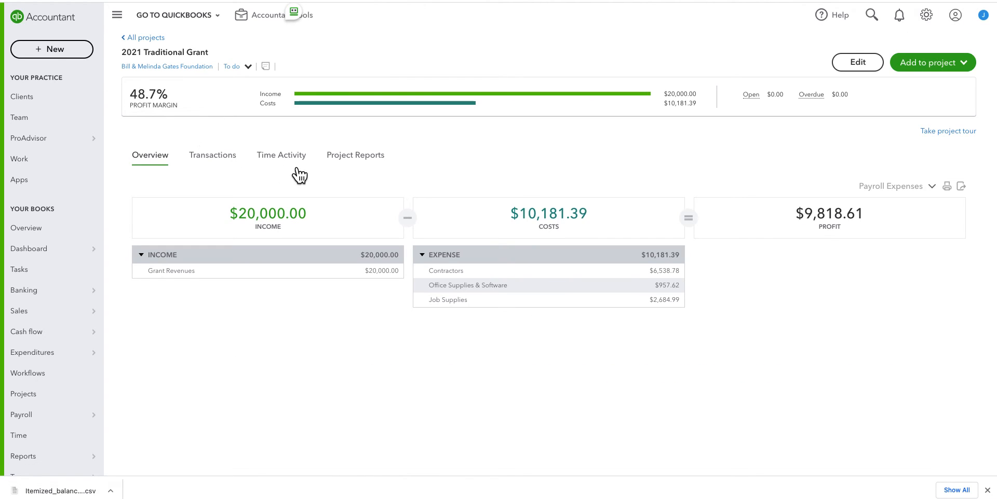
click(356, 164)
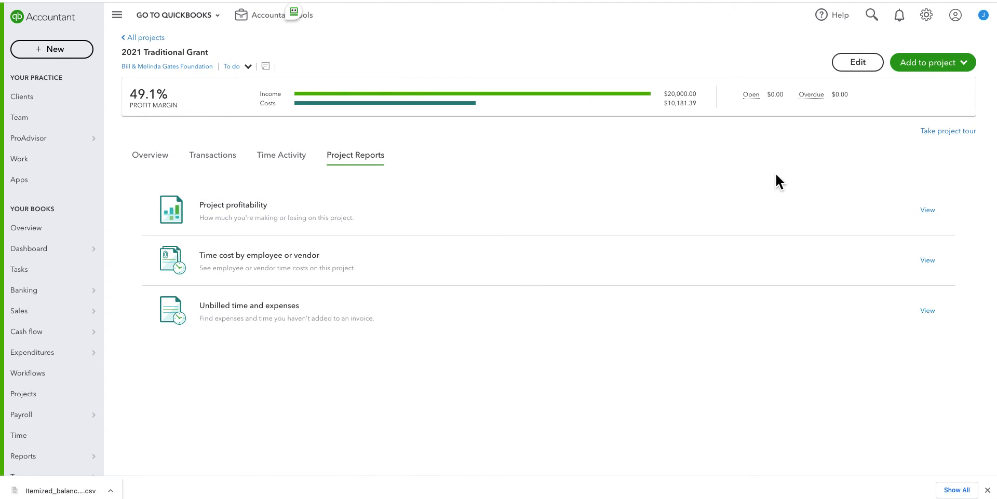
click(928, 210)
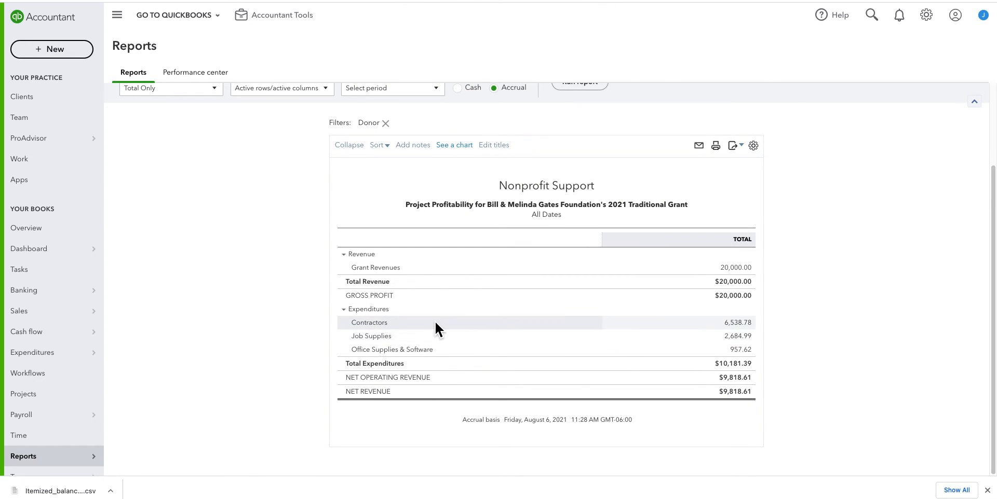
Drill down from Contractors to its expense, examine the donor/project options on the Office Supplies & Software line, and close the expense unchanged.
click(737, 324)
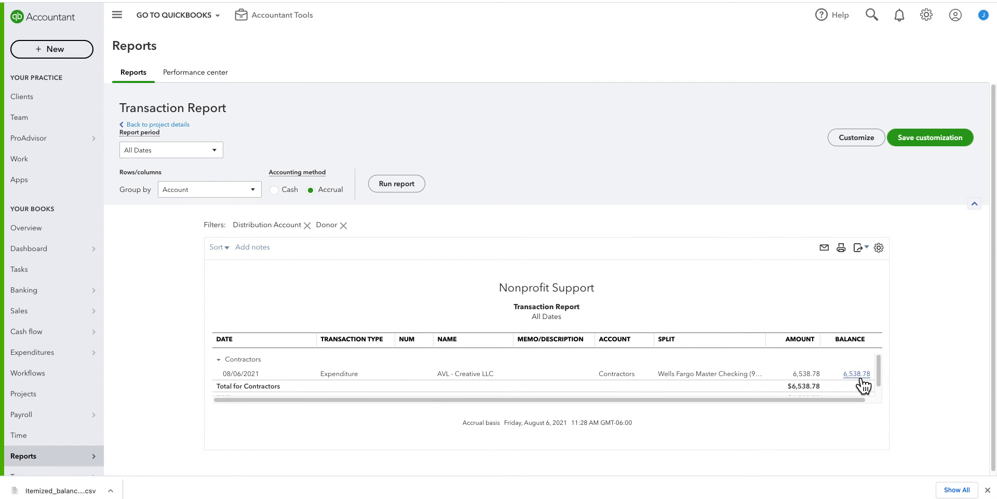
click(863, 381)
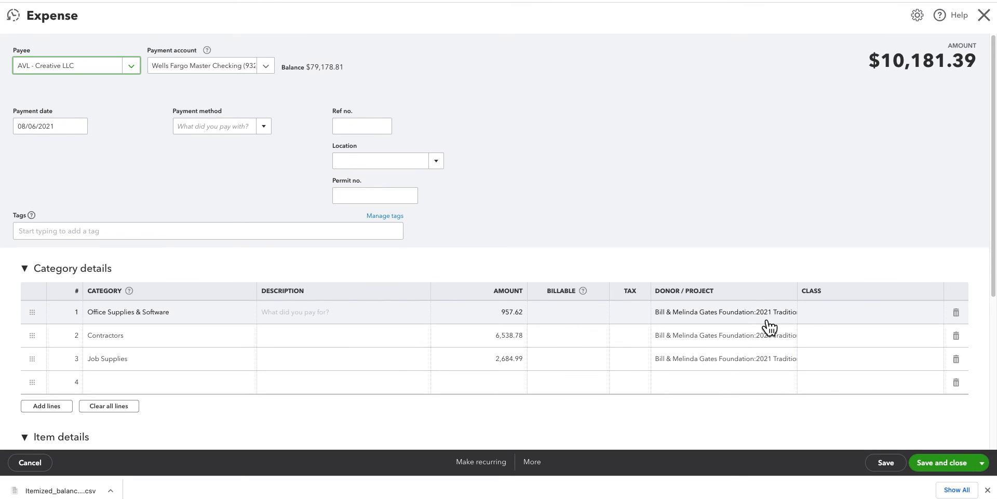
click(694, 320)
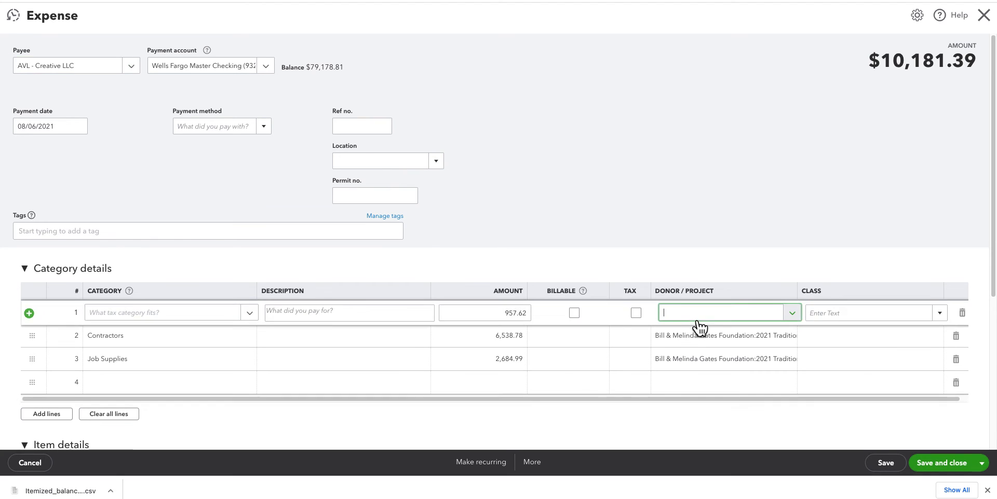
click(797, 324)
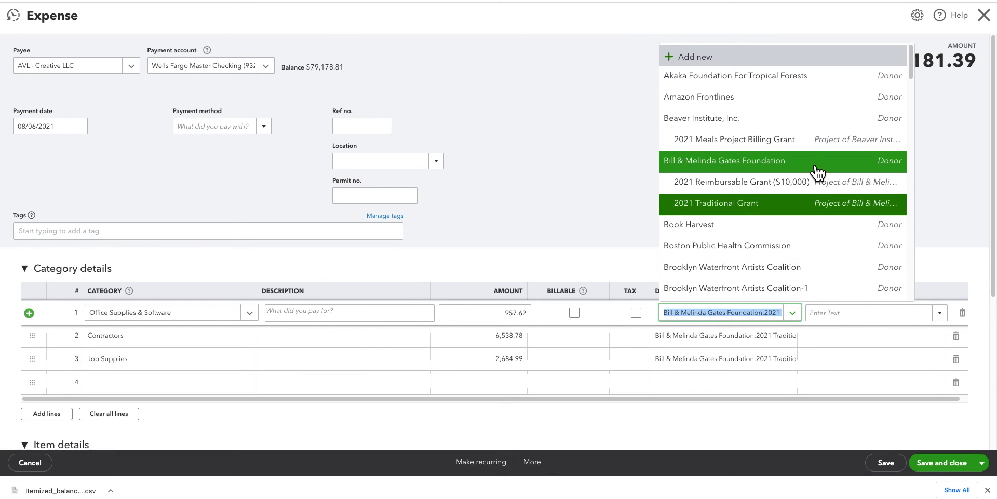
click(597, 227)
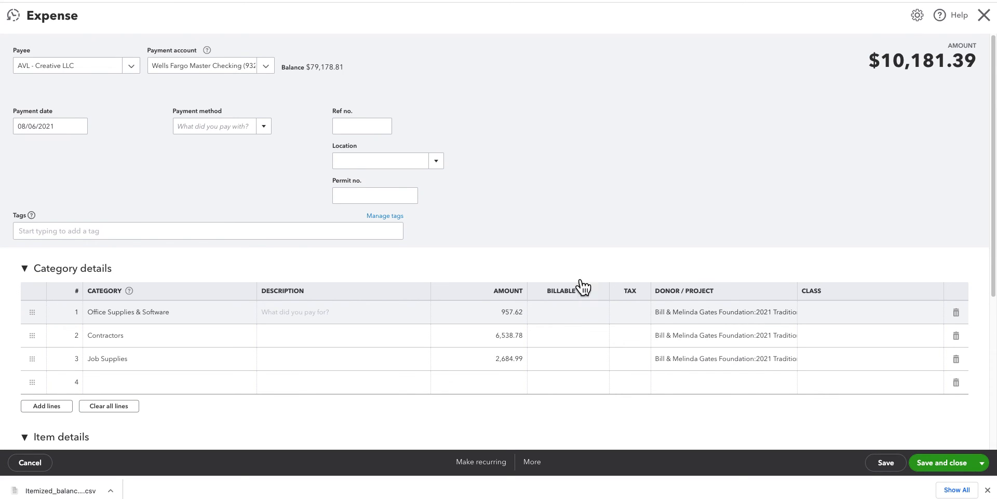
click(986, 21)
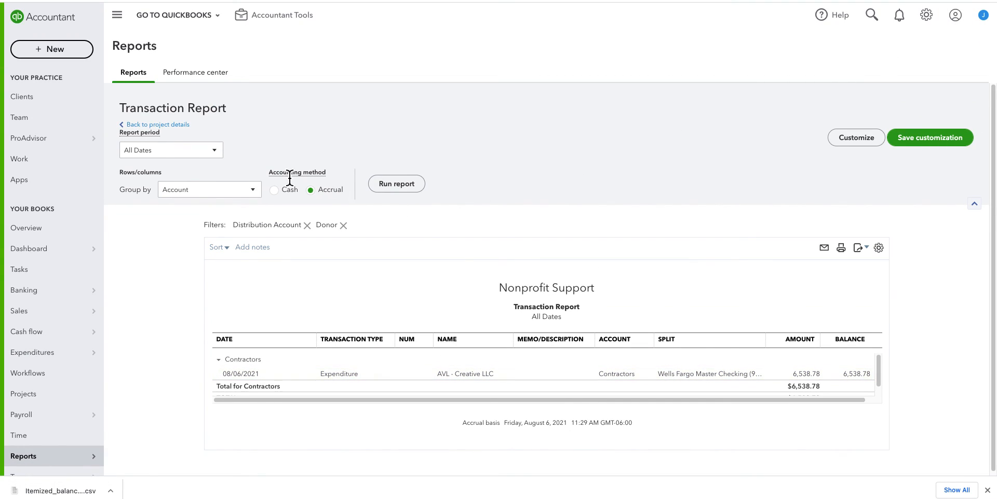
Go back from the Contractors transaction report to the 2021 Traditional Grant project and view its project profitability report again.
click(180, 126)
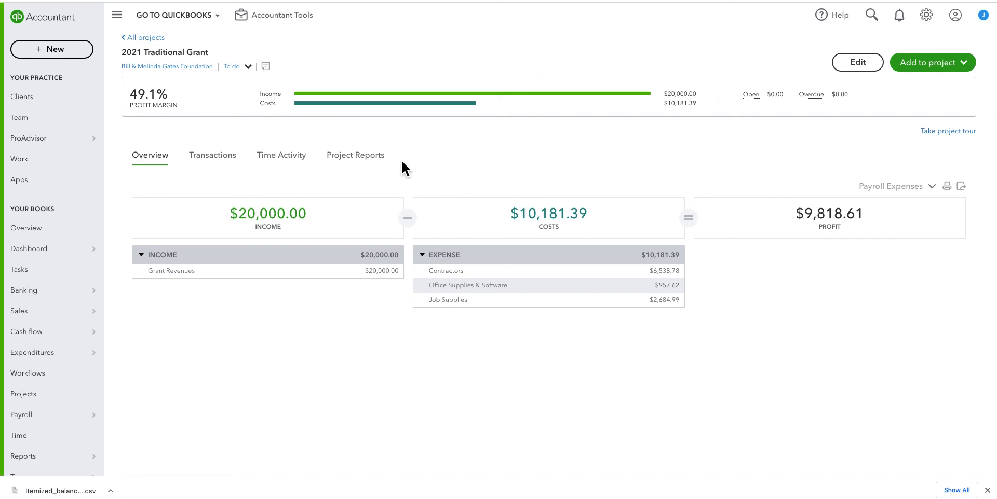
click(385, 162)
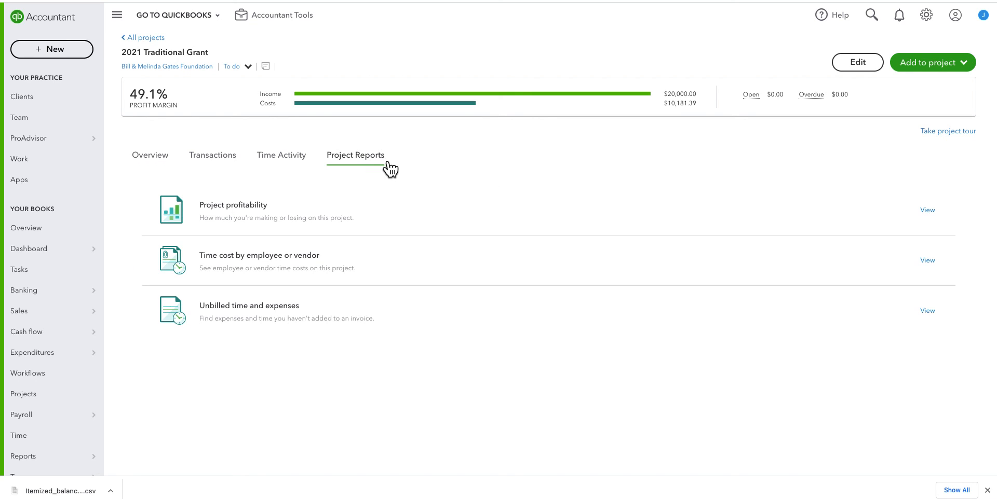
click(933, 211)
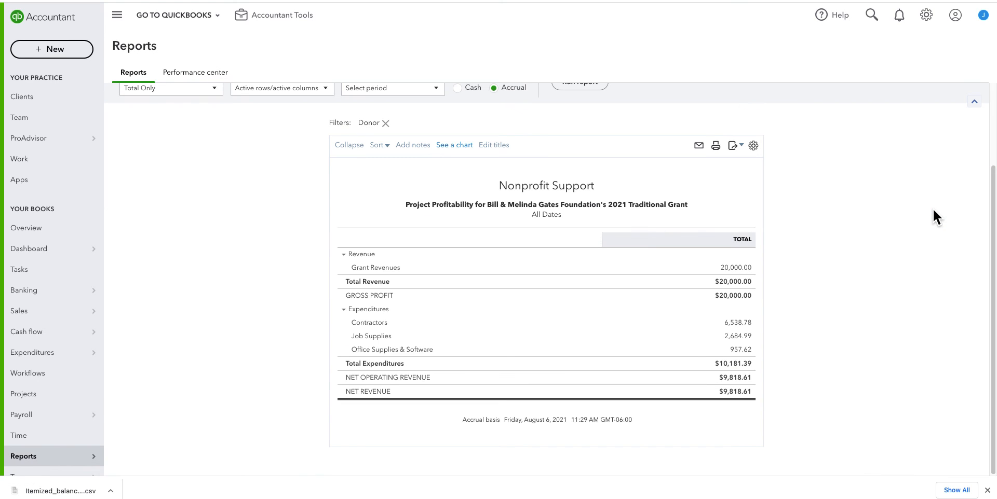